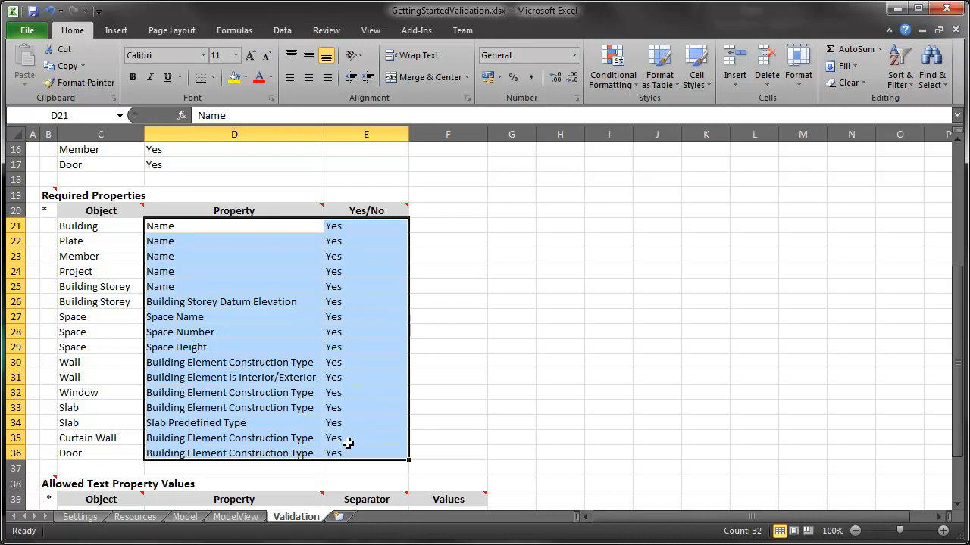
- Review the allowed text property values for the wall construction type in the Validation sheet
scroll(347, 442, "down", 6)
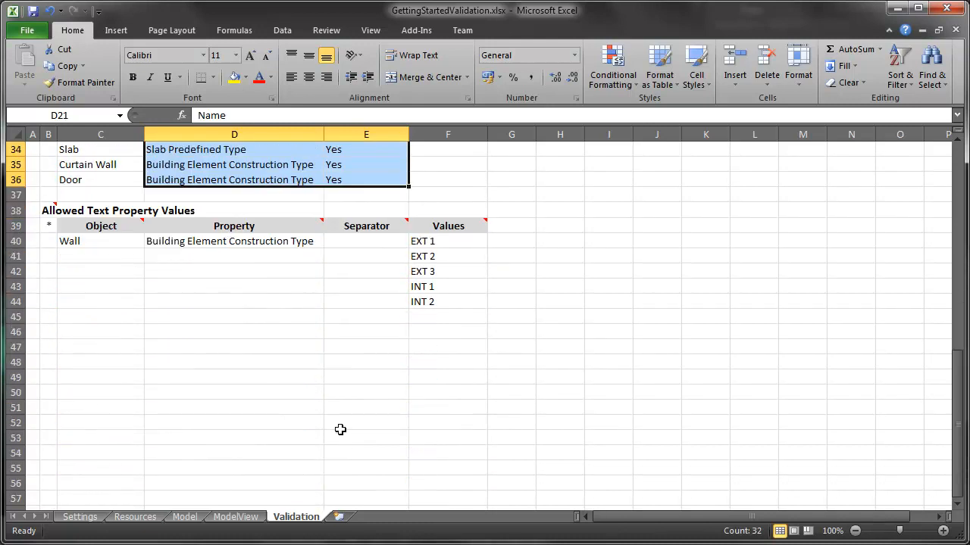
left_click(120, 247)
left_click(258, 244)
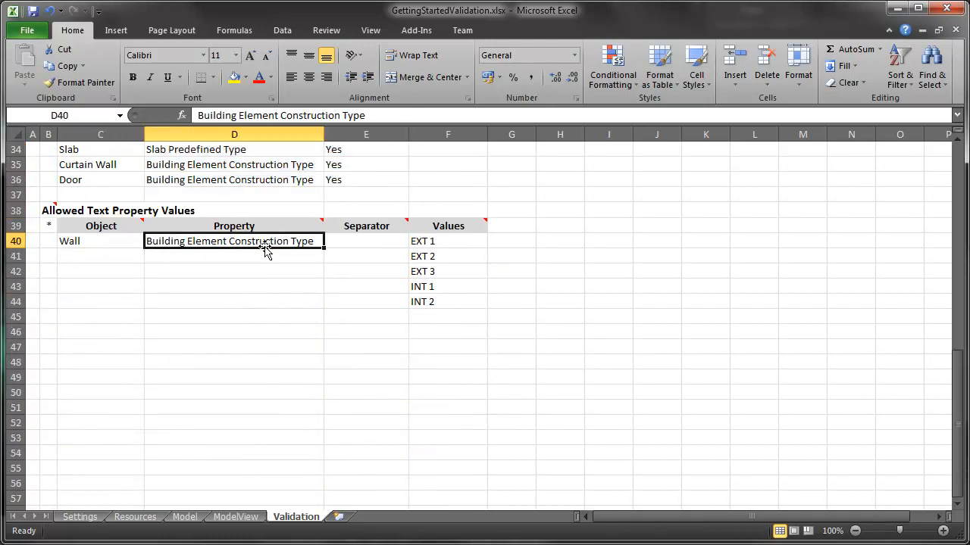
left_click_drag(447, 238, 454, 296)
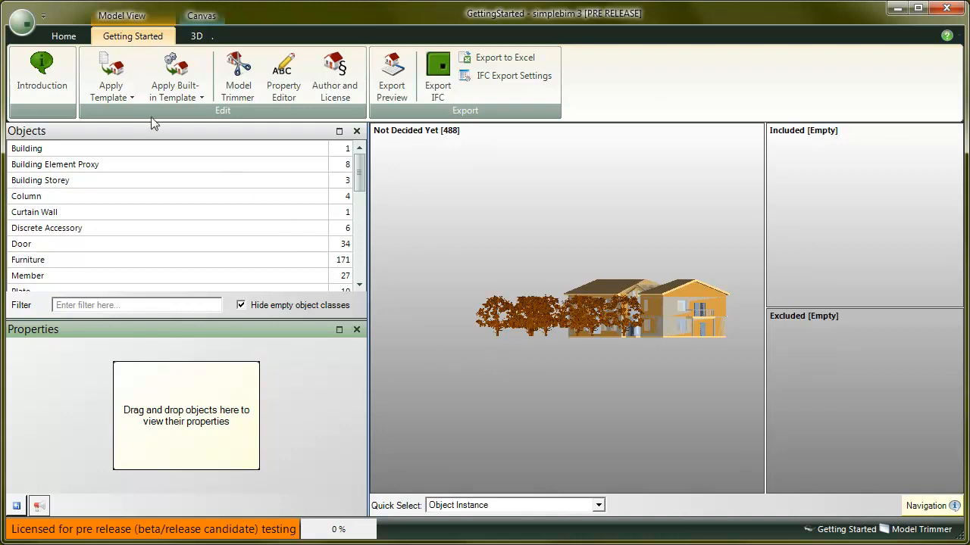
- Apply the Getting Started (Requirements) project template to the model
left_click(130, 94)
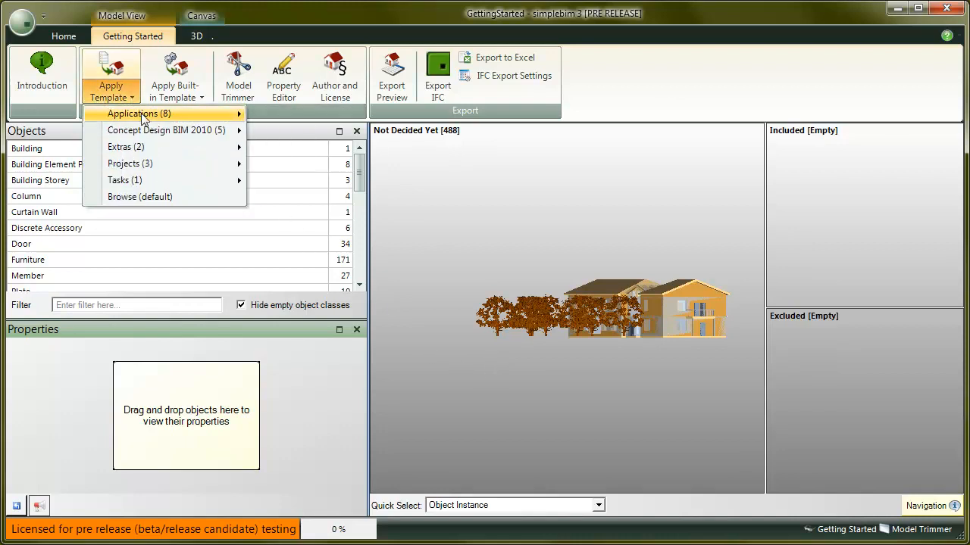
mouse_move(161, 164)
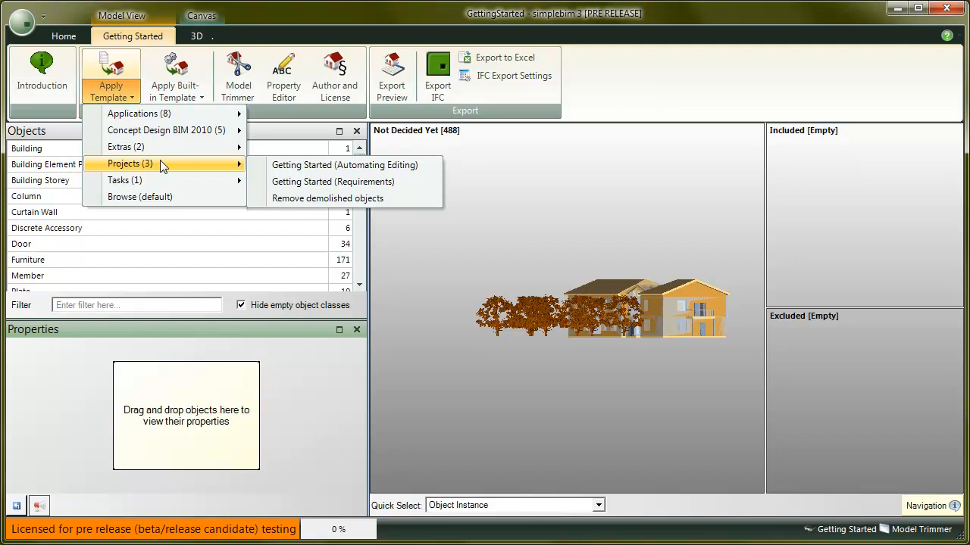
left_click(353, 183)
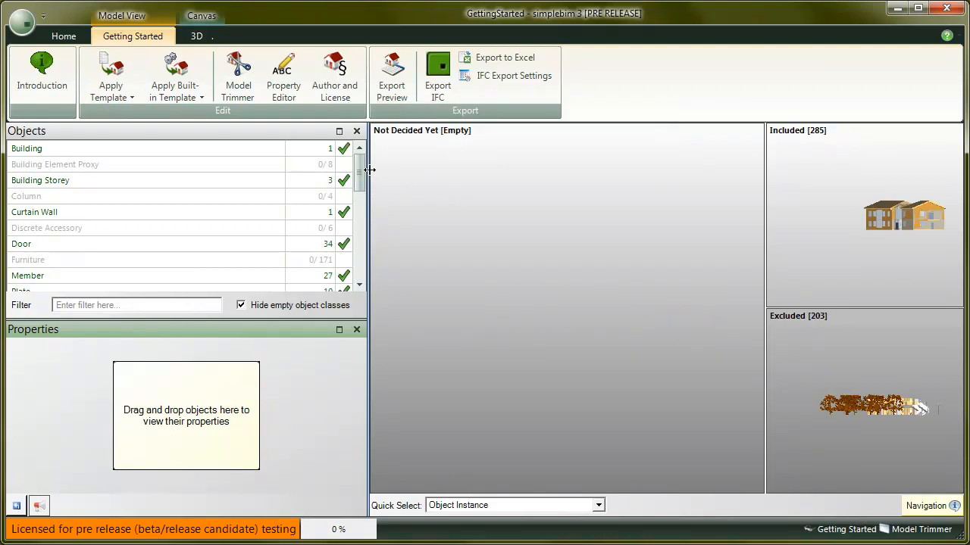
- Bring the included objects into the main 3D view and inspect them
left_click_drag(361, 174, 379, 221)
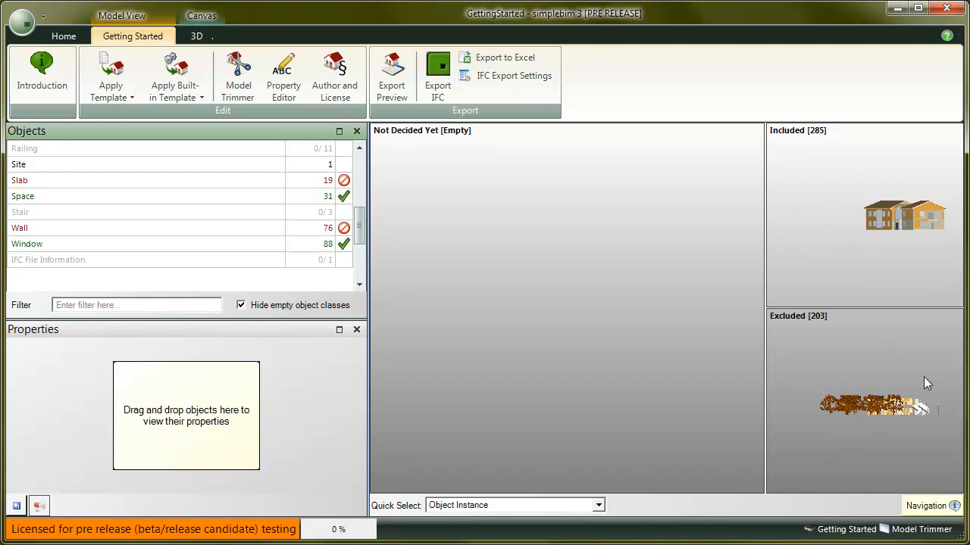
left_click(821, 227)
middle_click_drag(567, 396, 702, 419)
scroll(662, 380, "up", 2)
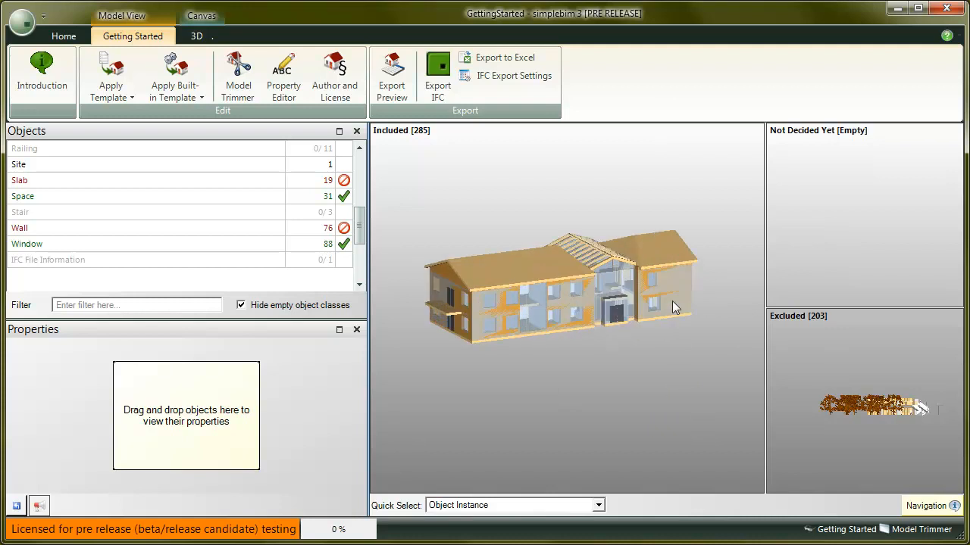
- Switch the main 3D view to the excluded objects and inspect them
mouse_move(654, 282)
left_click(801, 358)
scroll(579, 421, "up", 3)
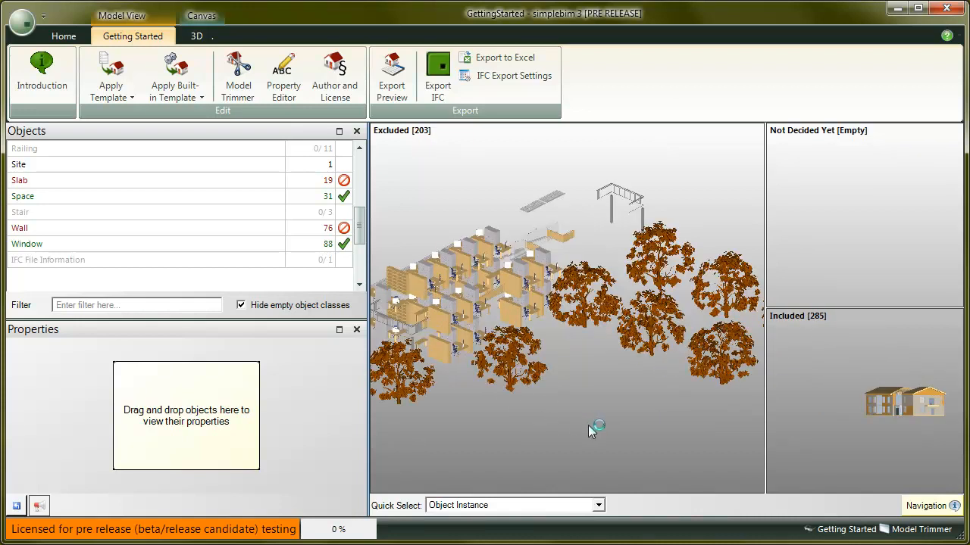
scroll(589, 429, "down", 3)
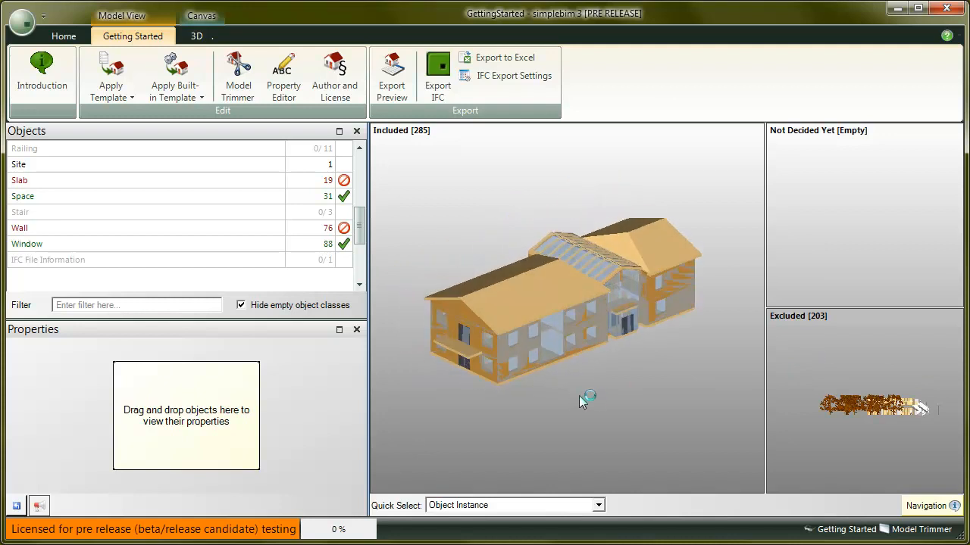
- Orbit and zoom around the included building model to examine it
mouse_move(926, 506)
mouse_move(609, 390)
left_mouse_down()
mouse_move(506, 395)
mouse_move(616, 399)
mouse_move(489, 376)
mouse_move(625, 389)
left_mouse_up()
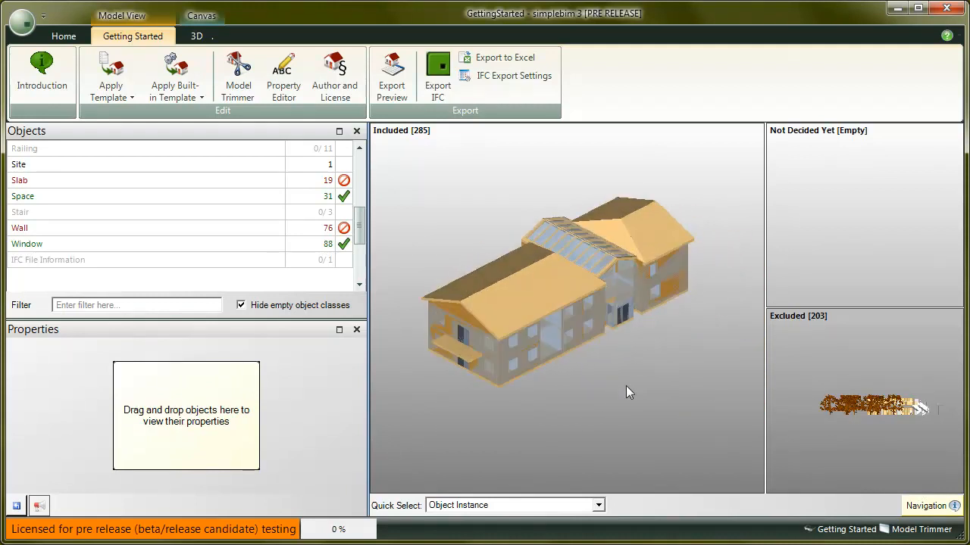
scroll(626, 387, "up", 4)
scroll(626, 392, "down", 4)
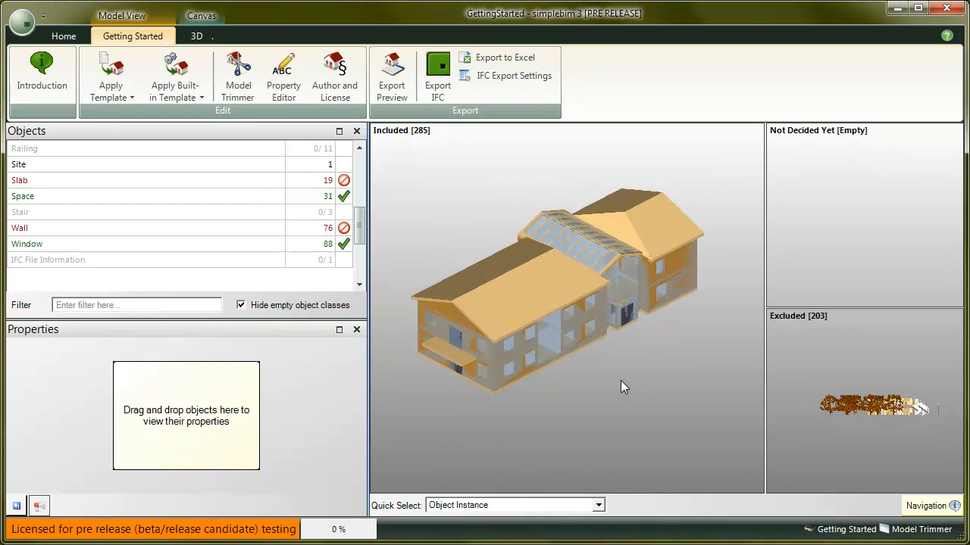
mouse_move(620, 380)
right_mouse_down()
mouse_move(607, 302)
mouse_move(615, 402)
mouse_move(615, 373)
right_mouse_up()
middle_click_drag(640, 373, 613, 378)
right_click_drag(596, 397, 626, 400)
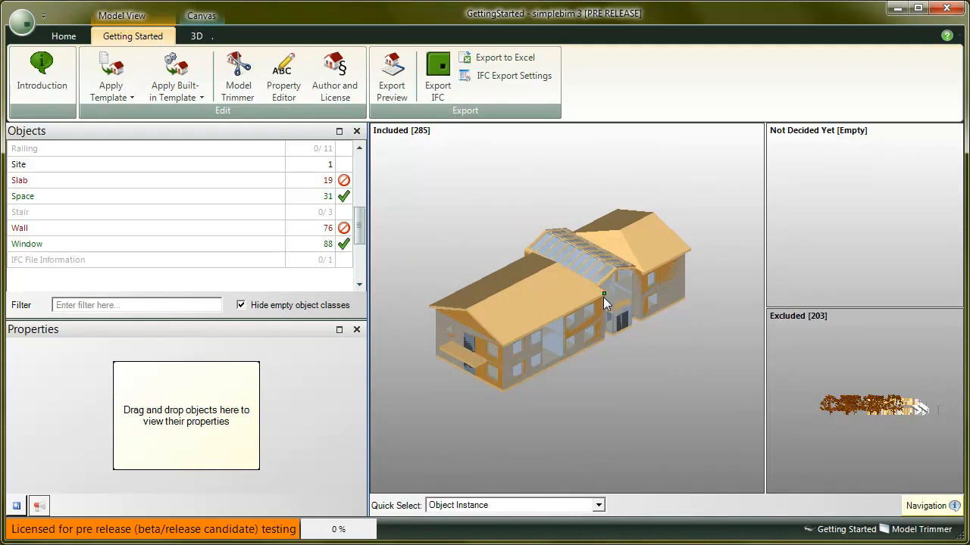
left_click_drag(603, 297, 628, 405)
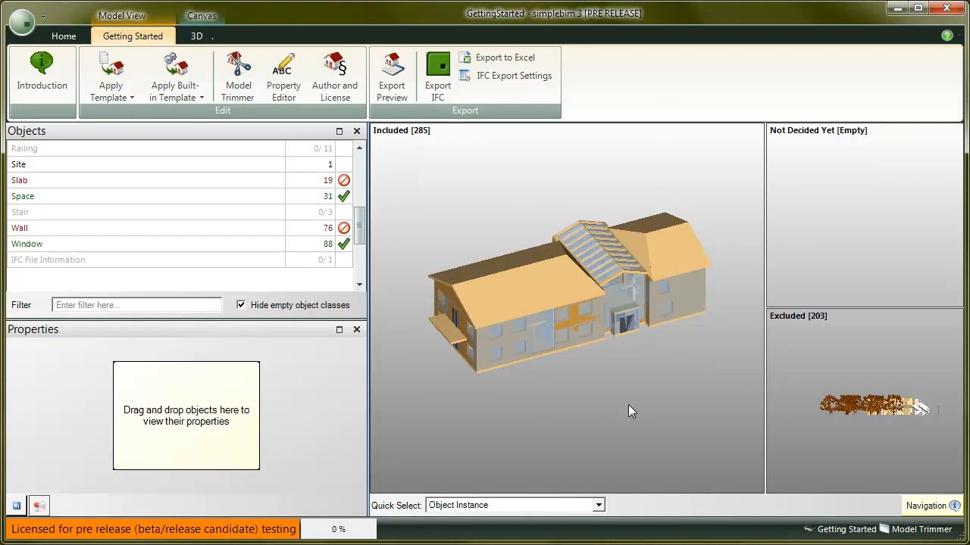
- Turn on Area Selection and select the building's ground floor with a selection box
left_click(211, 38)
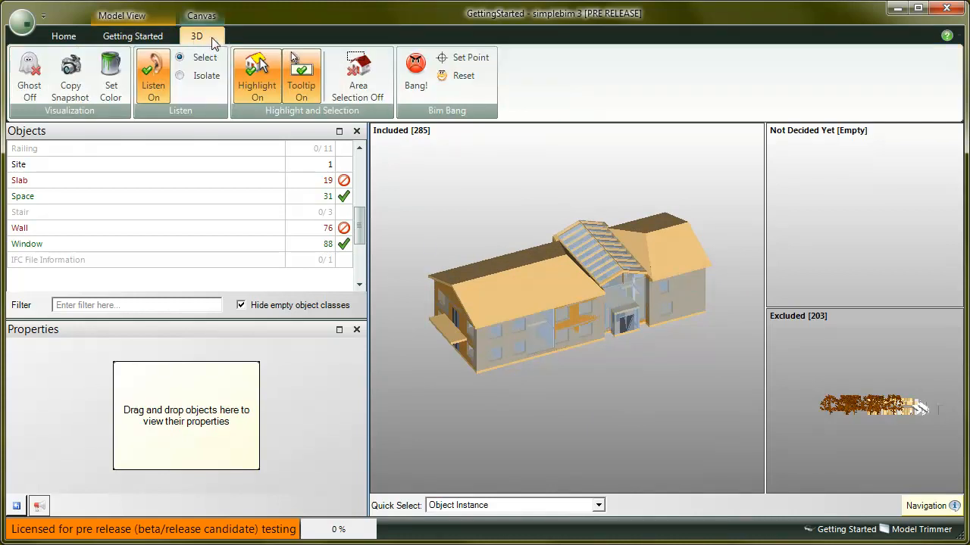
left_click(357, 76)
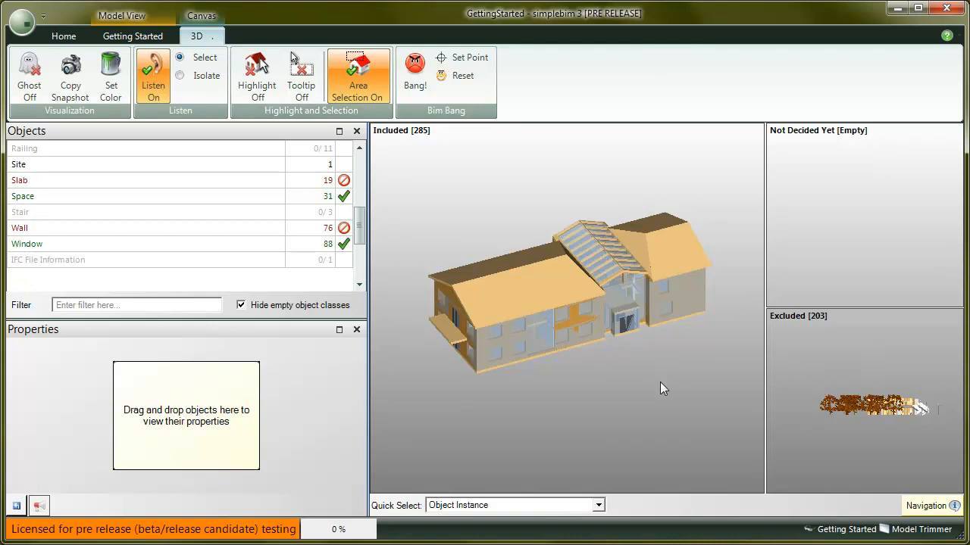
left_click_drag(743, 374, 458, 325)
left_click_drag(635, 412, 635, 401)
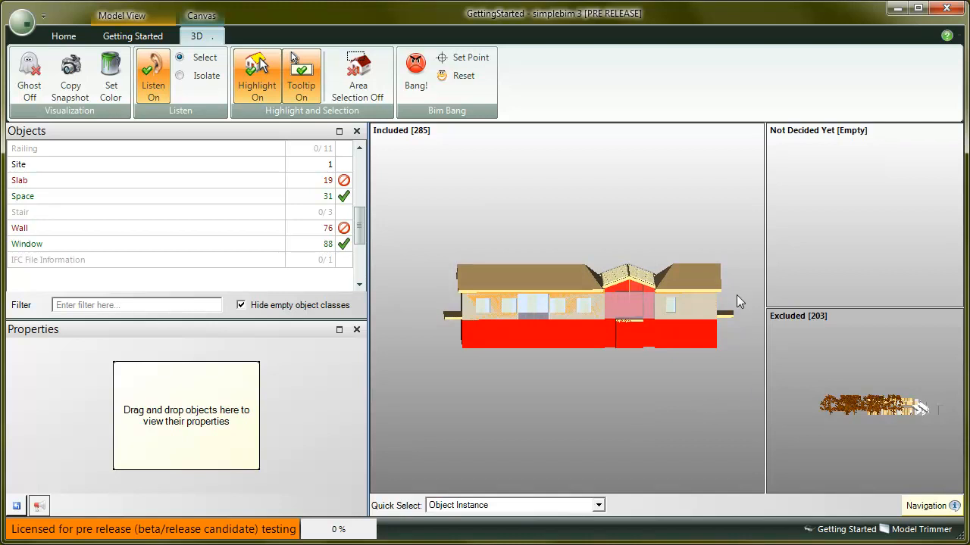
left_click_drag(737, 300, 429, 302, "shift")
left_click_drag(677, 303, 423, 302, "shift")
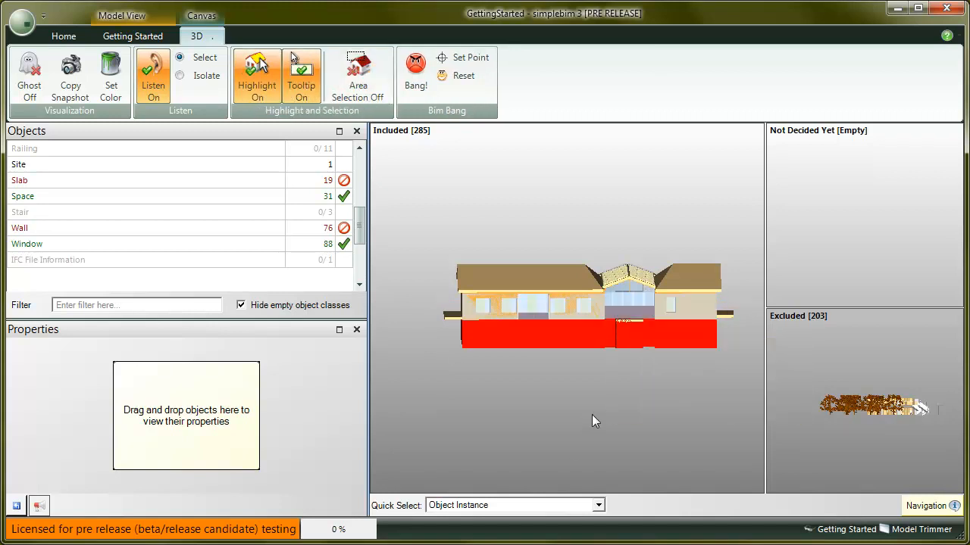
left_click_drag(594, 416, 627, 446)
- Open the selection options for the selected objects, close them and clear the selection
right_click(593, 367)
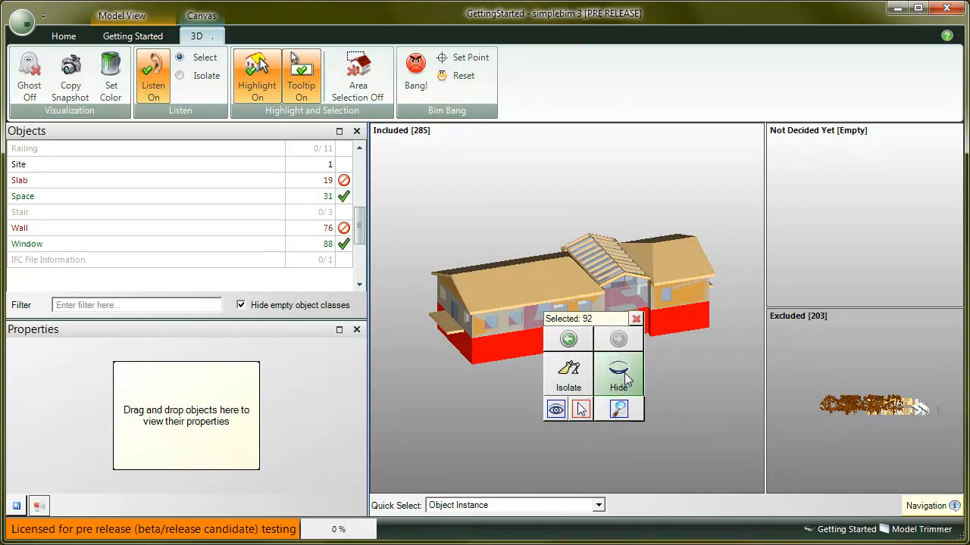
left_click(637, 318)
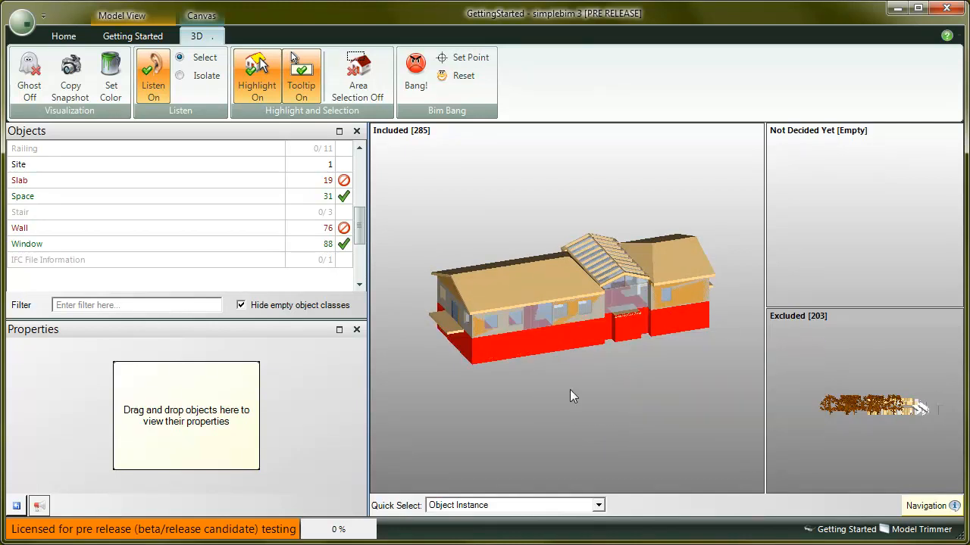
left_click(570, 386)
mouse_move(479, 344)
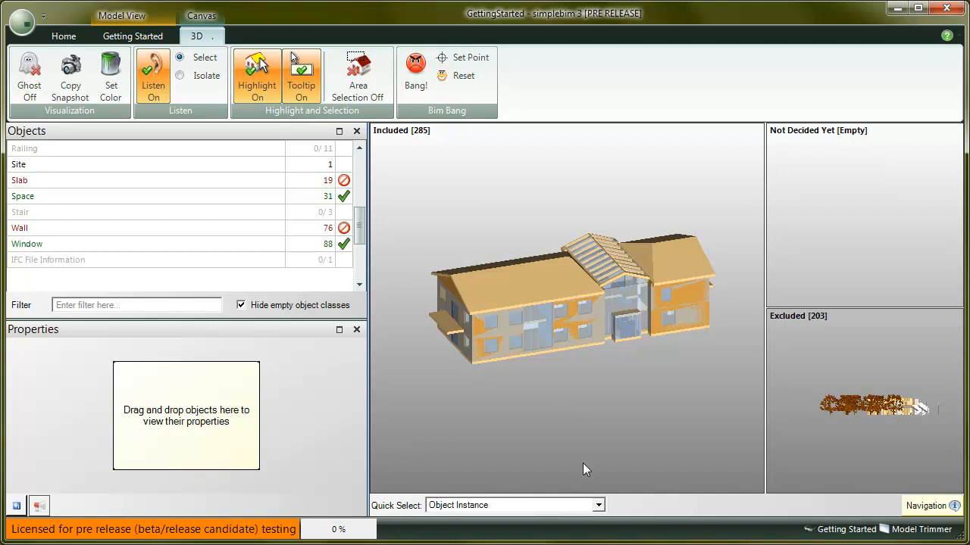
- With Quick Select set to Object Class, hide all walls and isolate the spaces in the 3D view
left_click(598, 505)
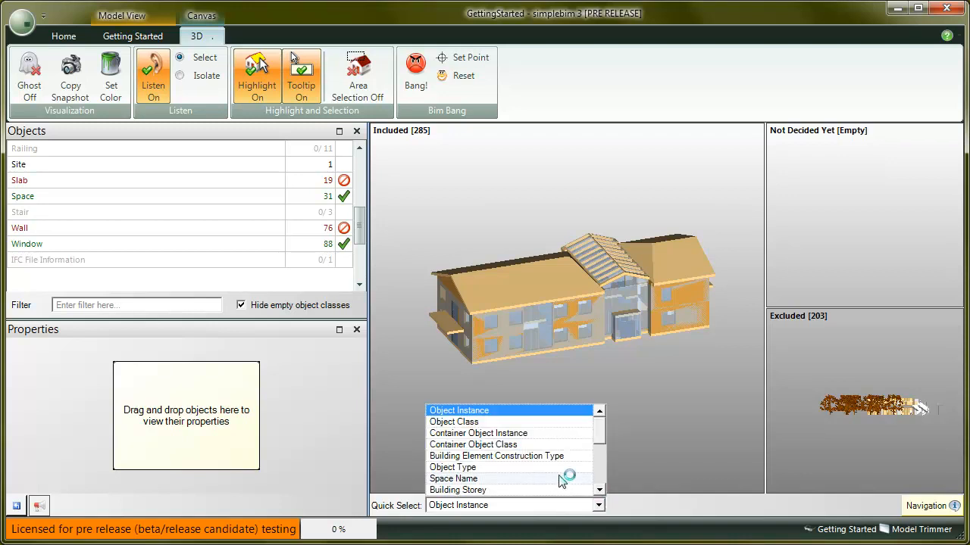
left_click(519, 423)
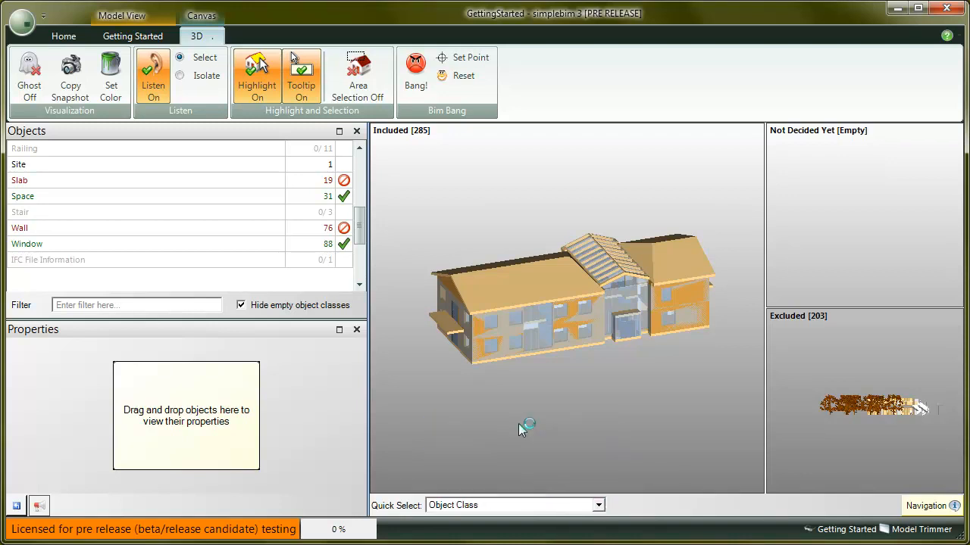
left_click(485, 351)
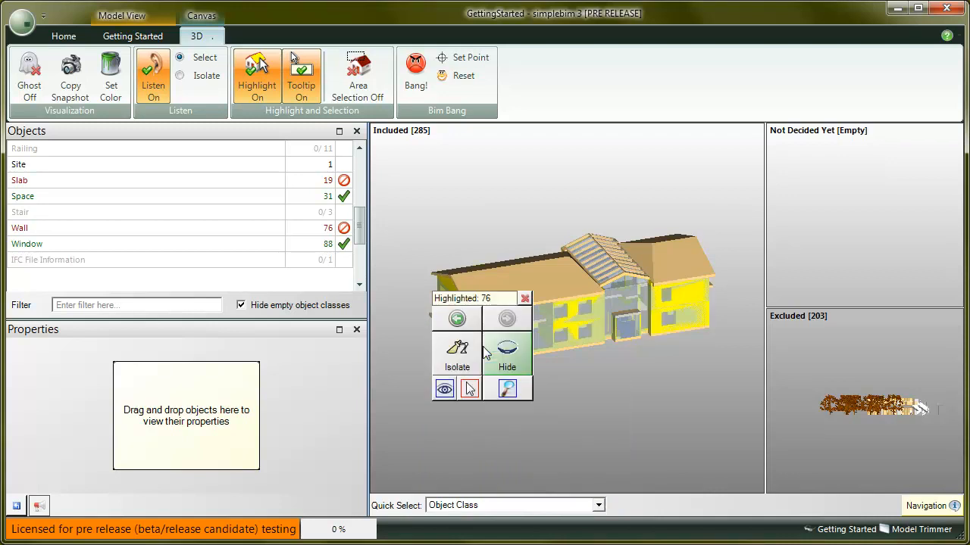
left_click(509, 353)
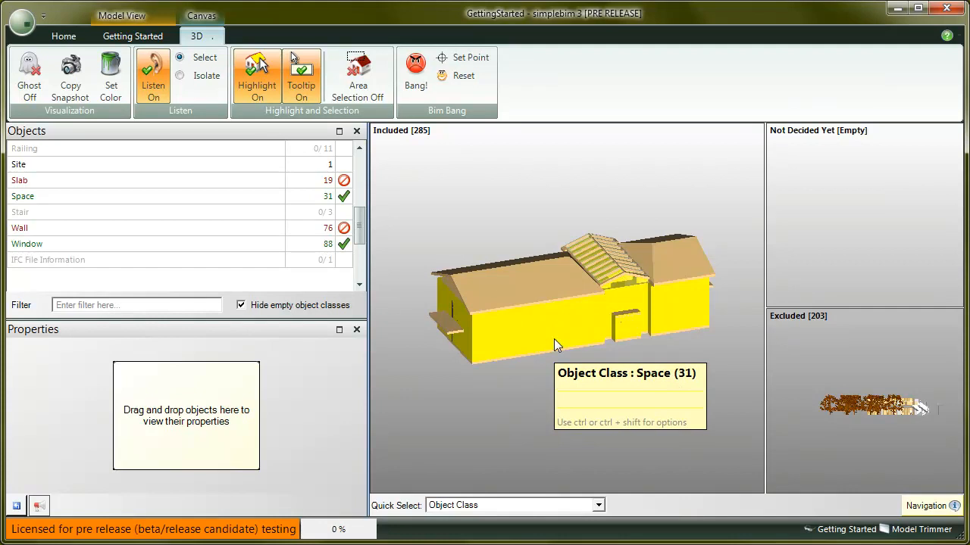
left_click(554, 339)
left_click(530, 349)
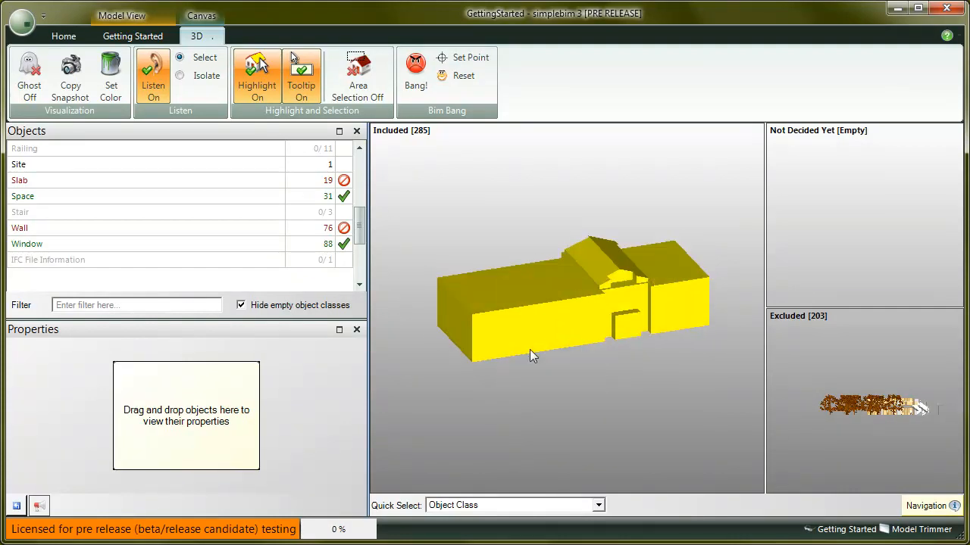
- Set Quick Select to Space Name and move one group of same-named spaces to the Excluded objects
left_click(571, 504)
left_click(485, 479)
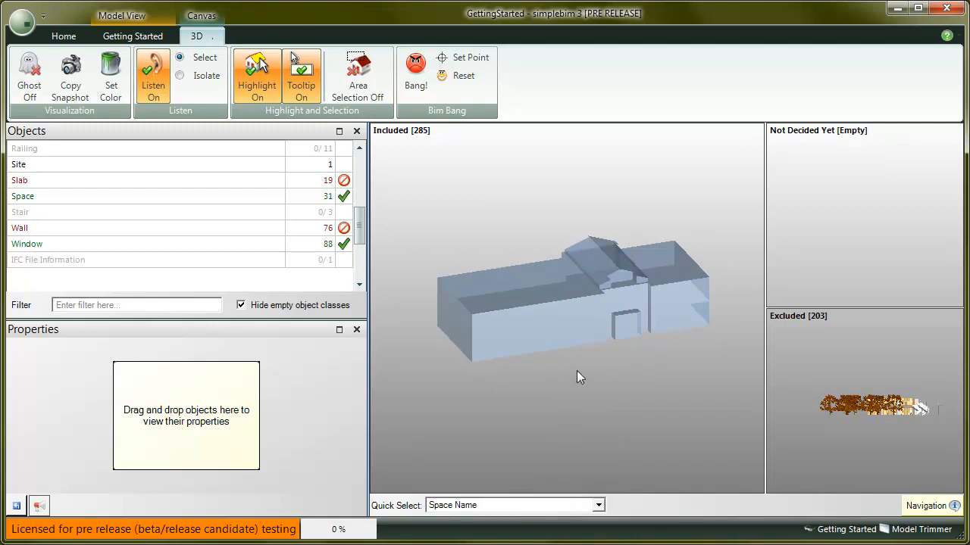
mouse_move(596, 331)
left_click_drag(596, 328, 791, 376)
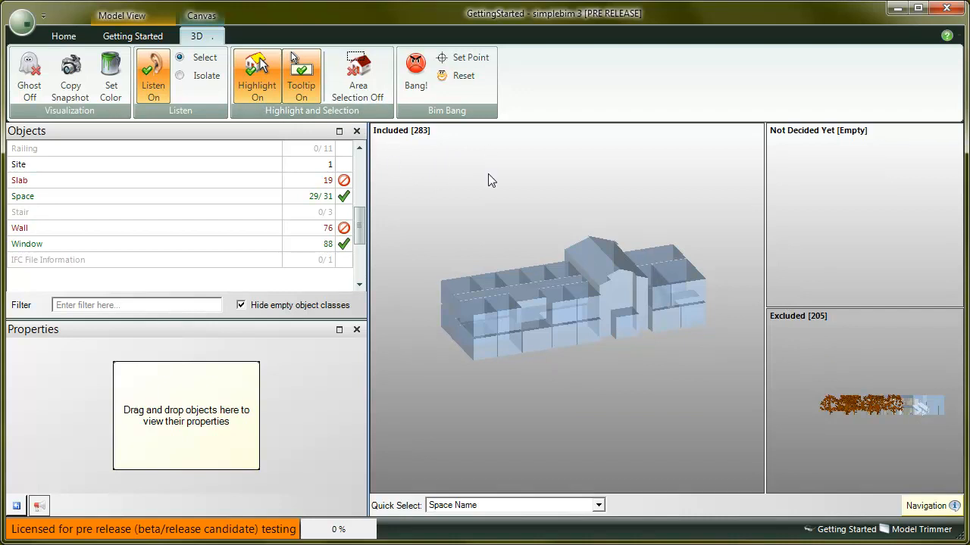
- Show all objects again in the 3D view
right_click(482, 225)
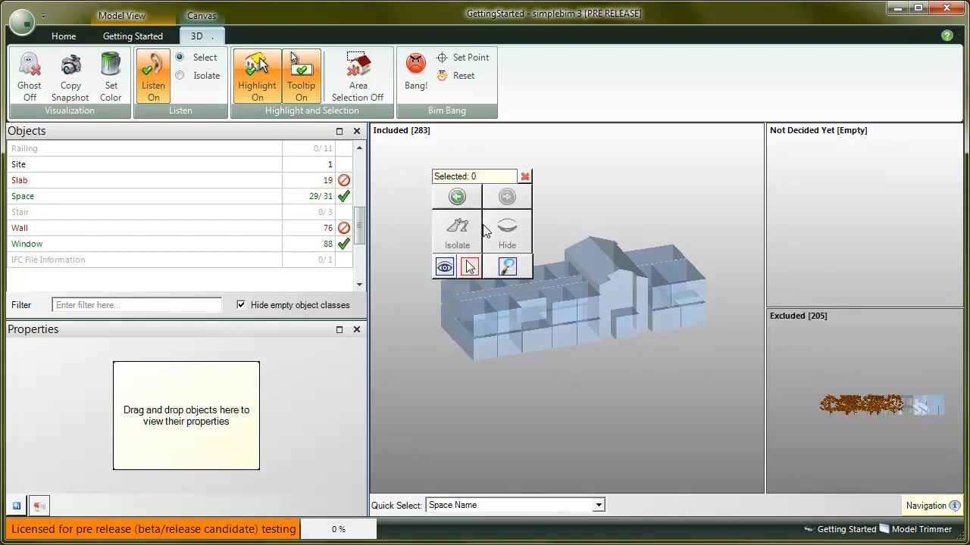
left_click(443, 267)
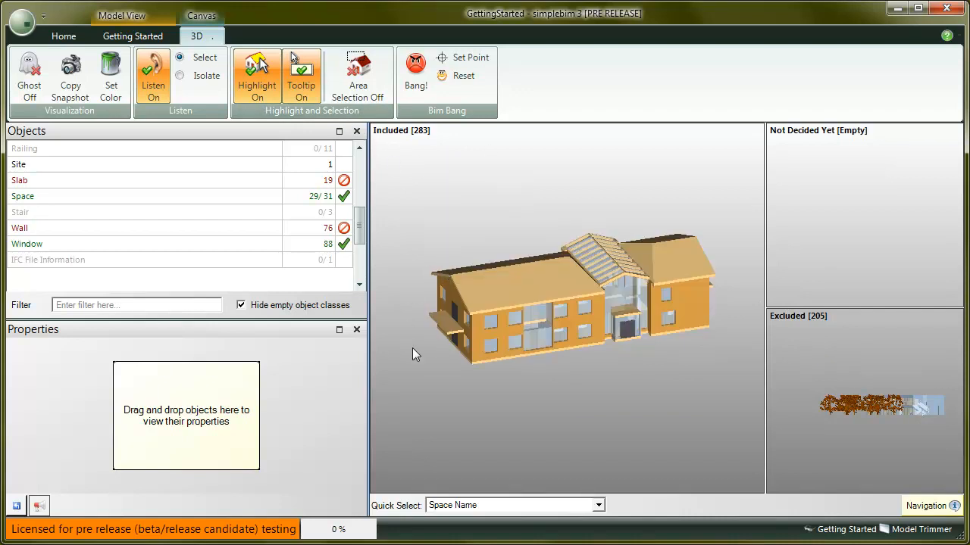
left_click_drag(433, 390, 447, 393)
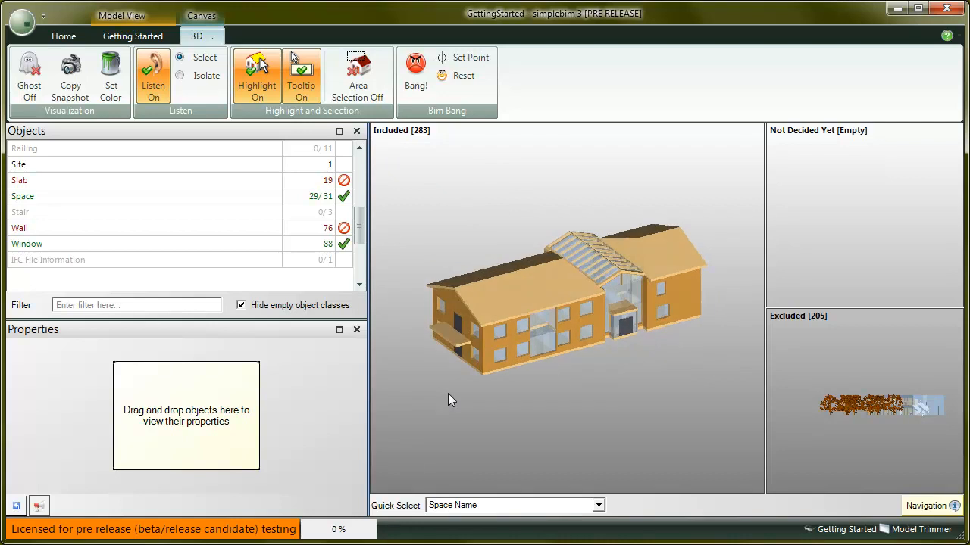
- Select the Wall object class and include its Wall Net Volume property
left_click(218, 230)
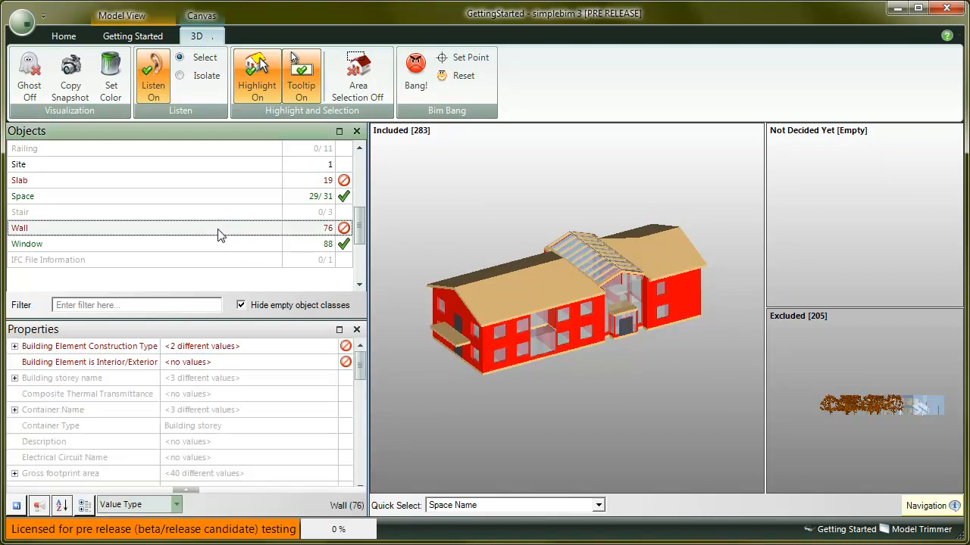
left_click_drag(359, 370, 366, 446)
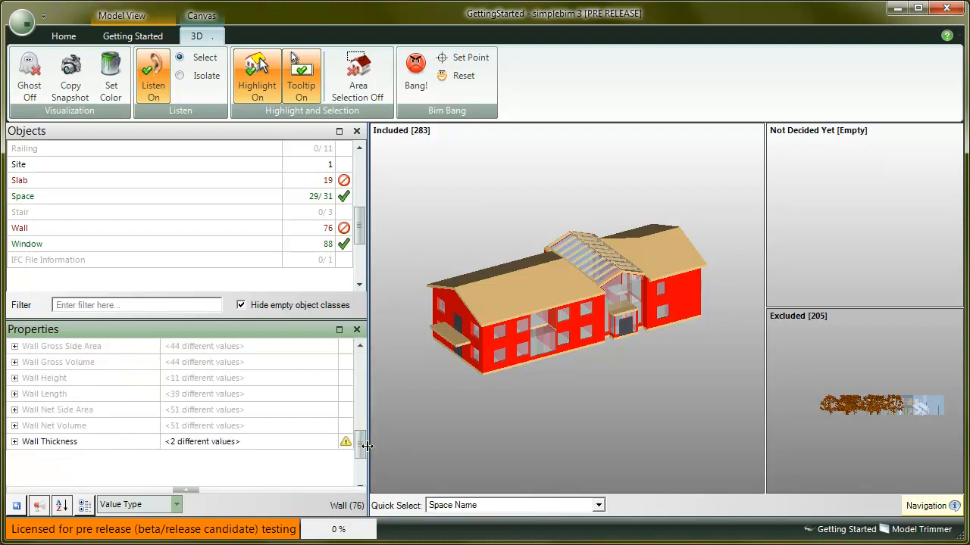
left_click(110, 429)
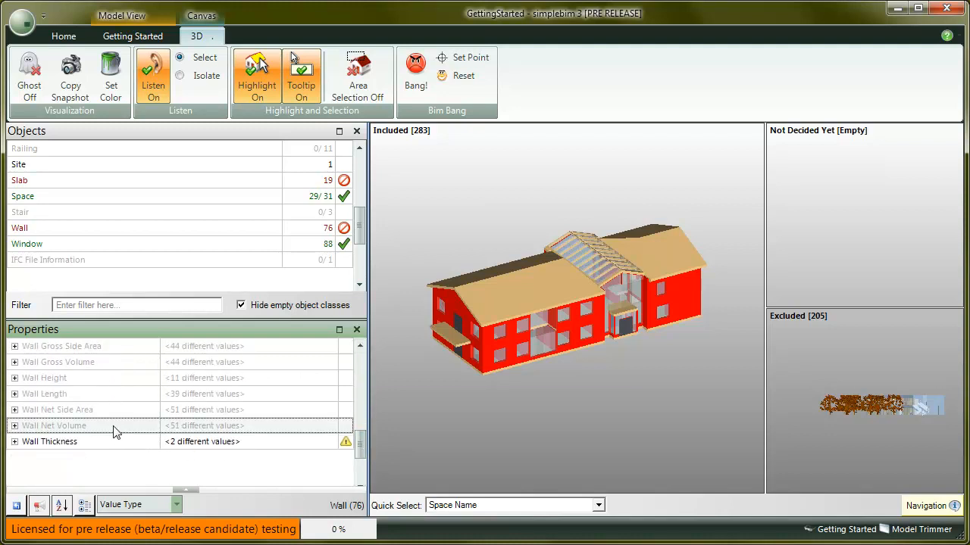
right_click(114, 428)
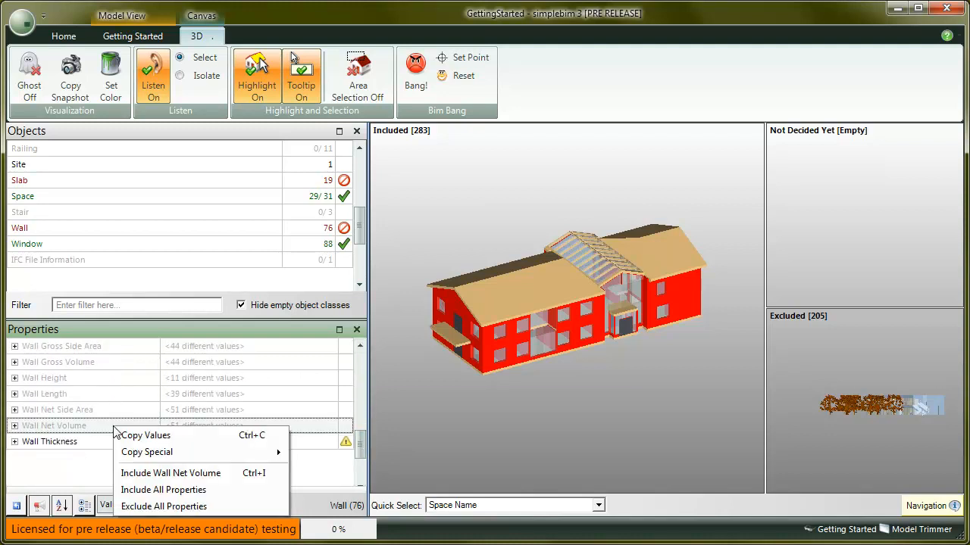
left_click(167, 474)
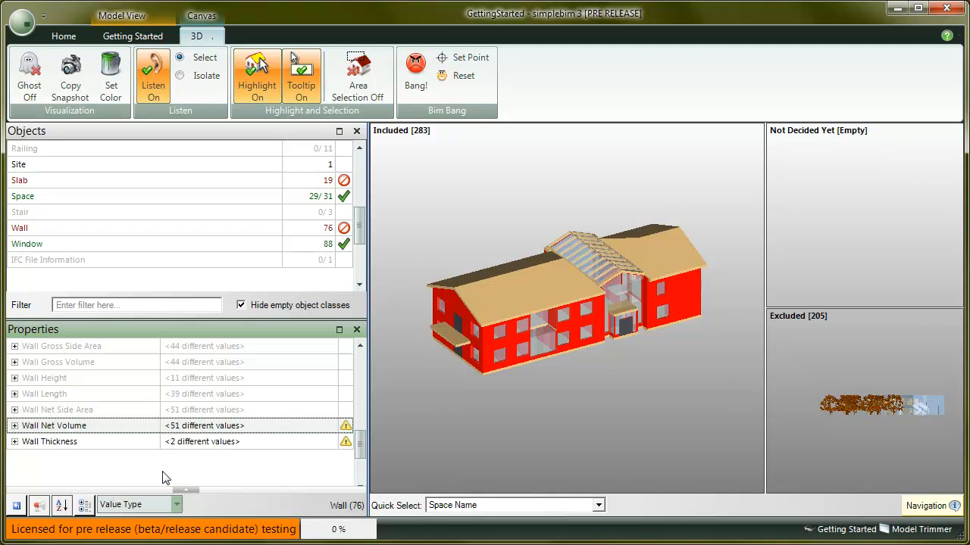
- Exclude the Wall Net Volume and Wall Thickness properties from the Wall object class
left_click(101, 445)
right_click(103, 446)
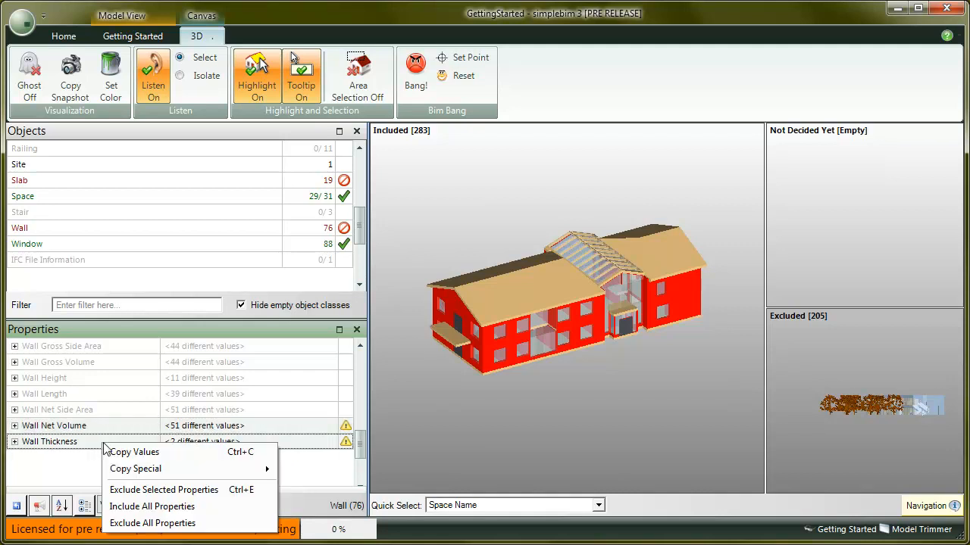
left_click(169, 491)
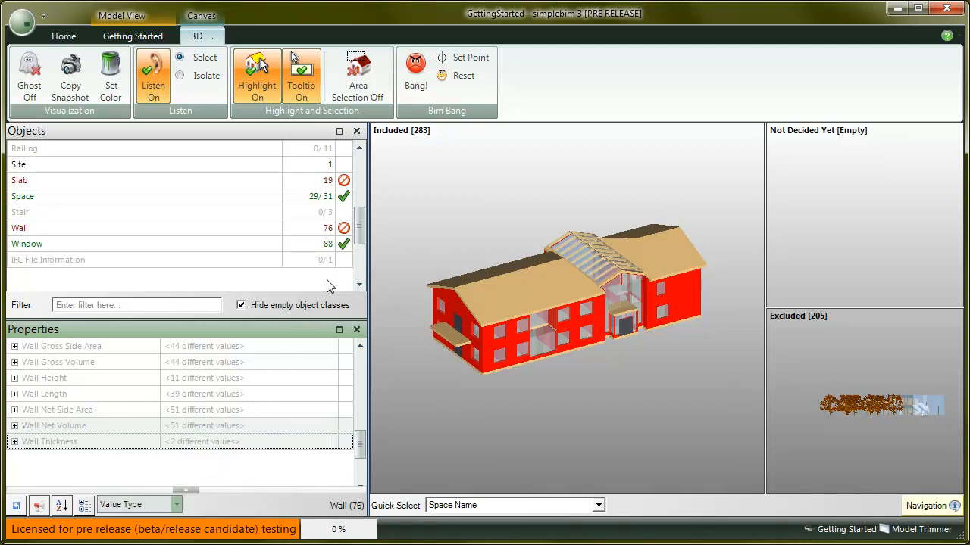
- Examine the validation failures of the Wall and Slab object classes and the Wall's failing required properties
mouse_move(343, 229)
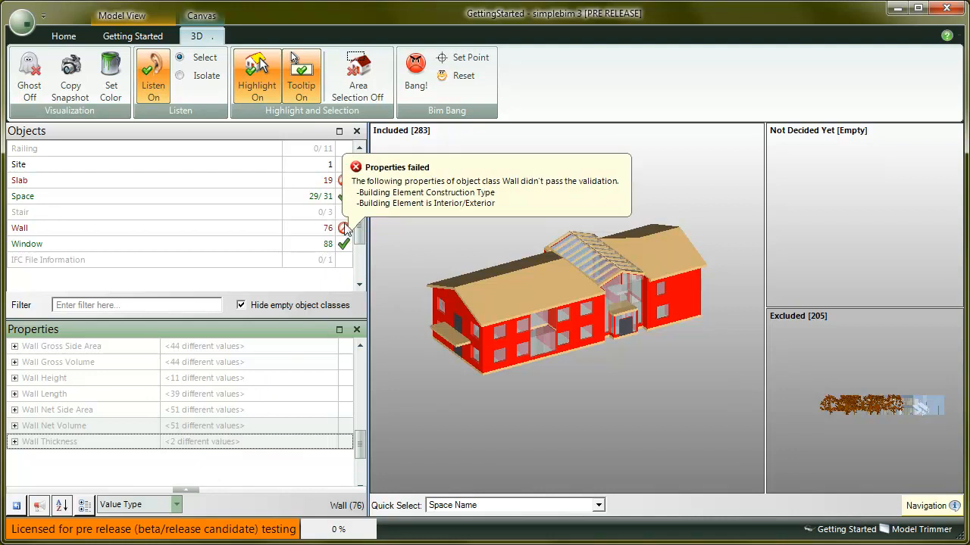
mouse_move(347, 186)
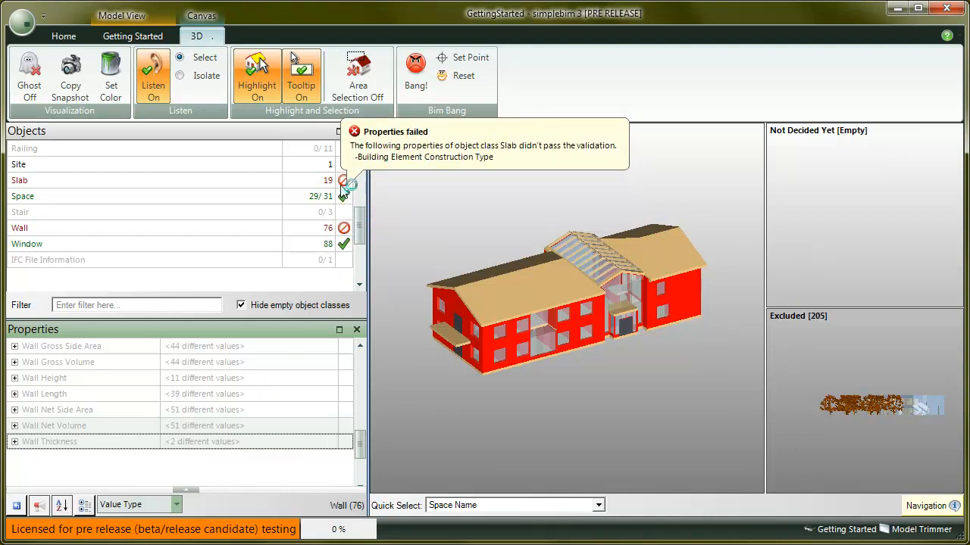
left_click_drag(360, 445, 369, 351)
mouse_move(346, 346)
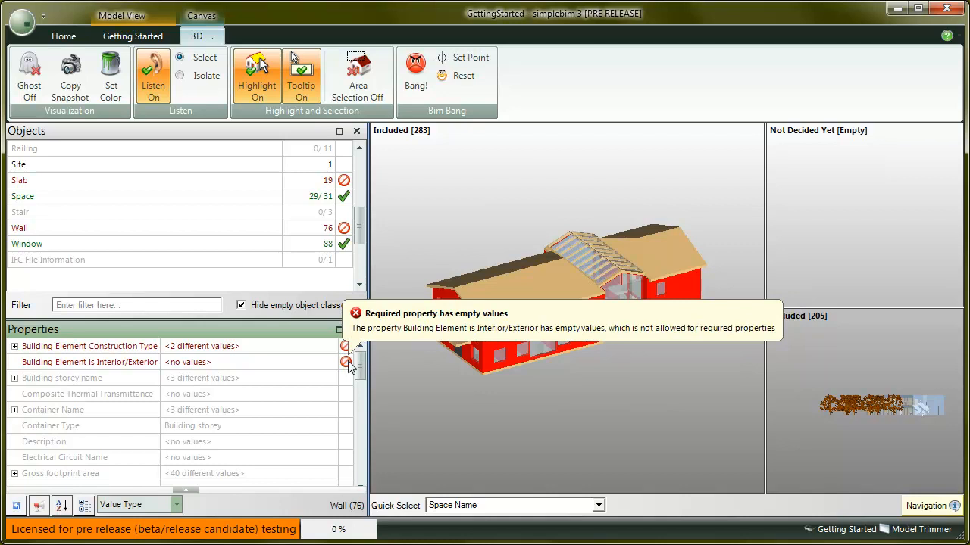
left_click(151, 38)
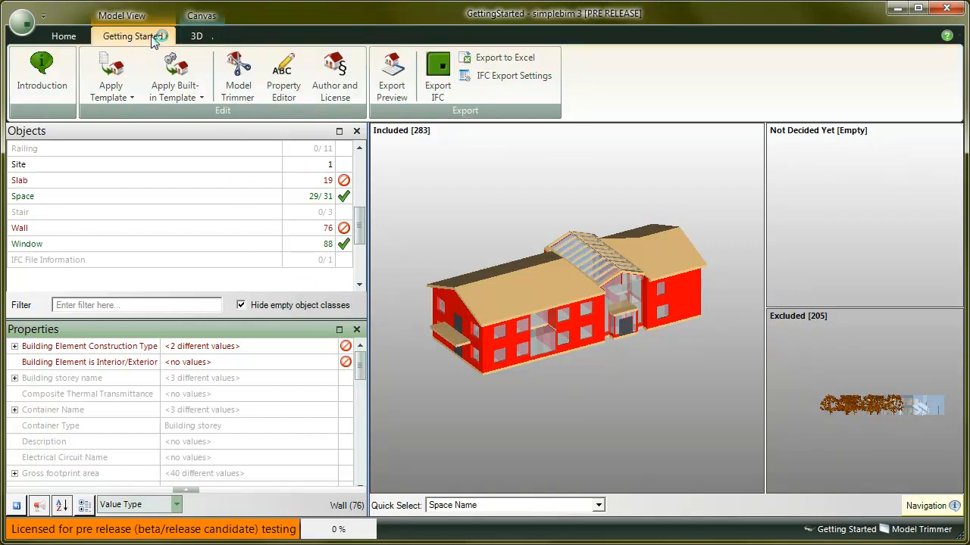